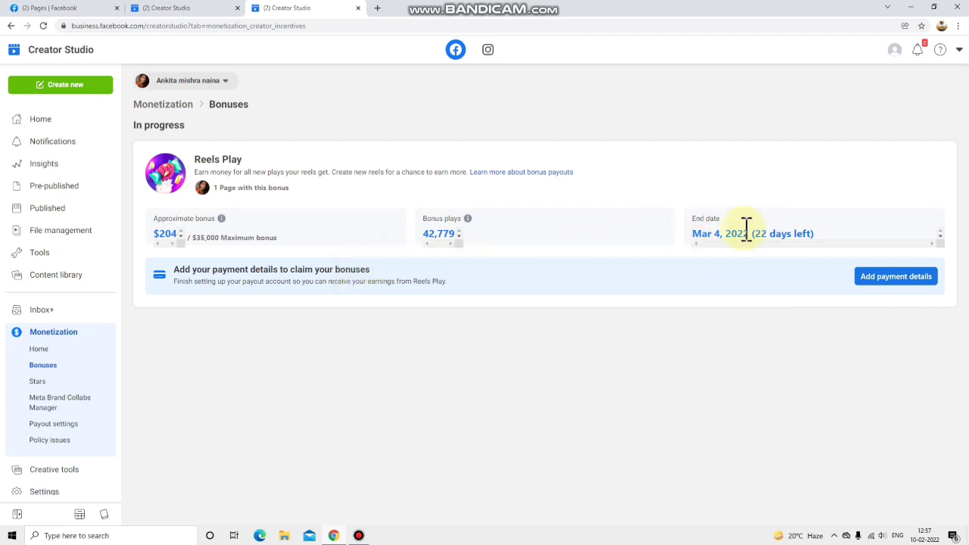
Open the payment details setup for the Reels Play bonus and check the available country and business type options.
{"action": "left_click", "coordinate": [870, 279]}
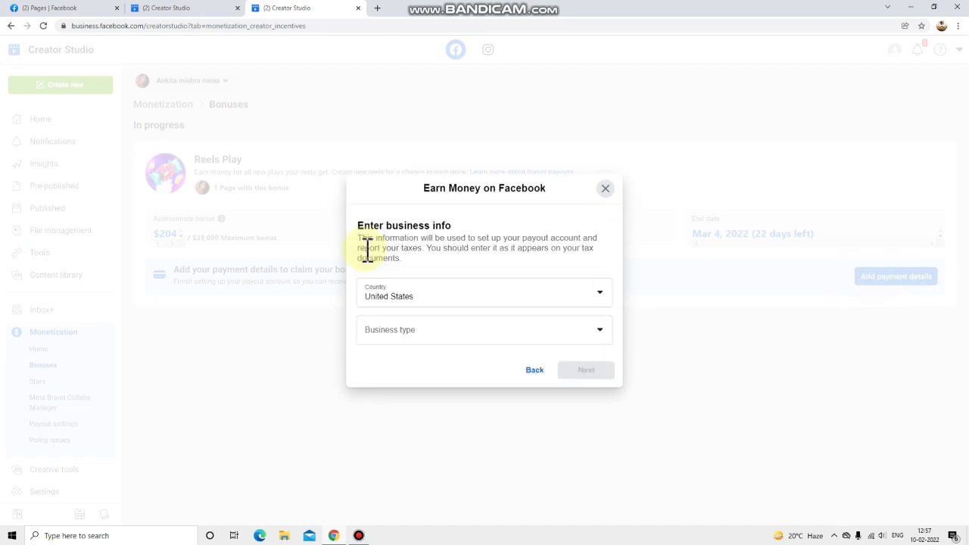
{"action": "left_click", "coordinate": [427, 299]}
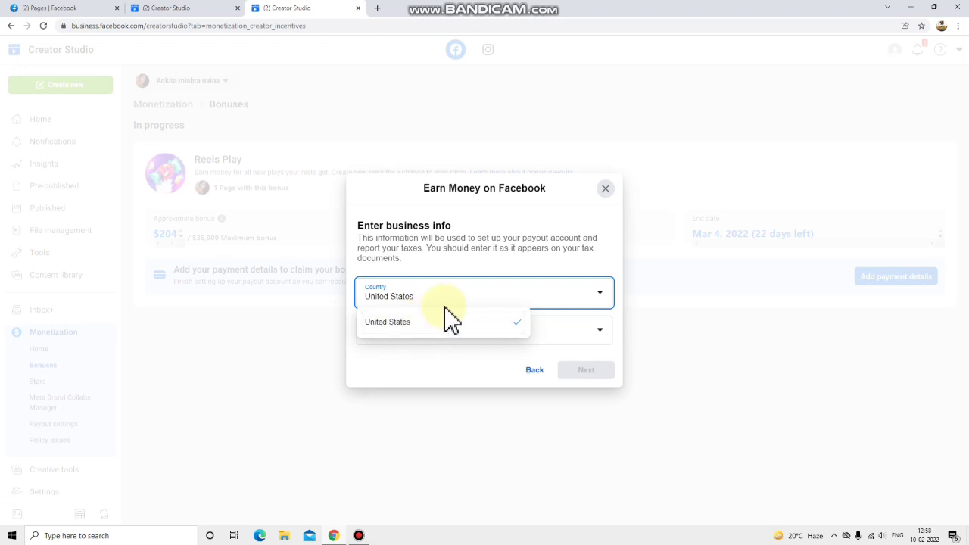
{"action": "left_click", "coordinate": [573, 328]}
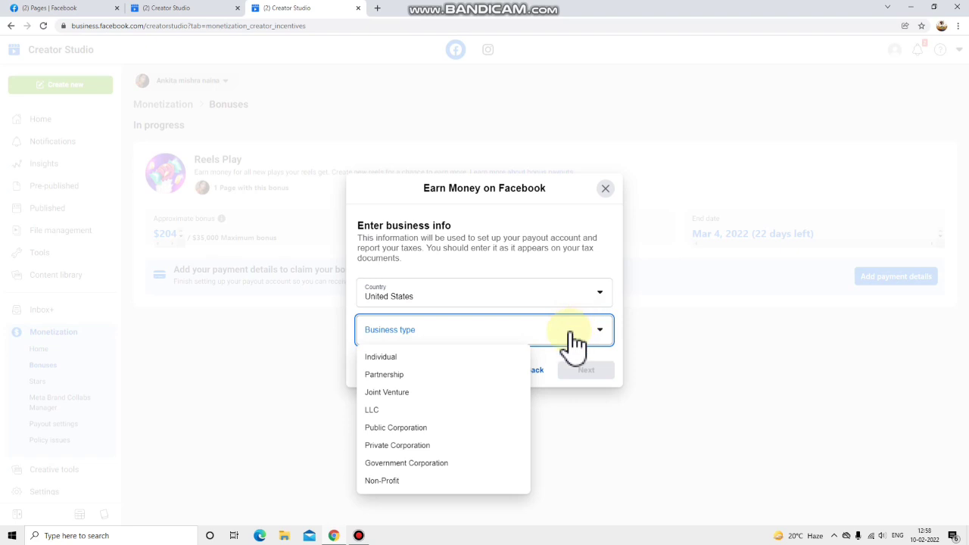
{"action": "left_click", "coordinate": [538, 293]}
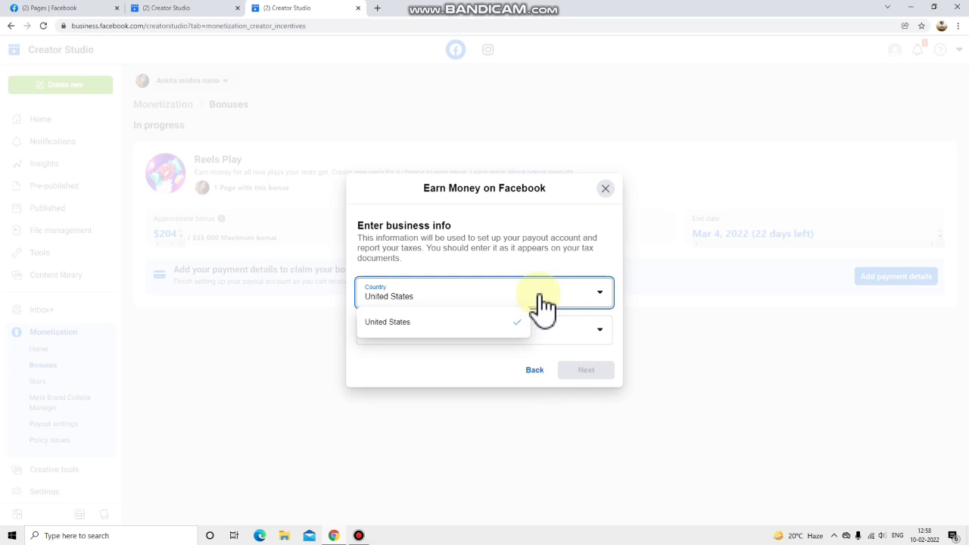
{"action": "left_click", "coordinate": [542, 340]}
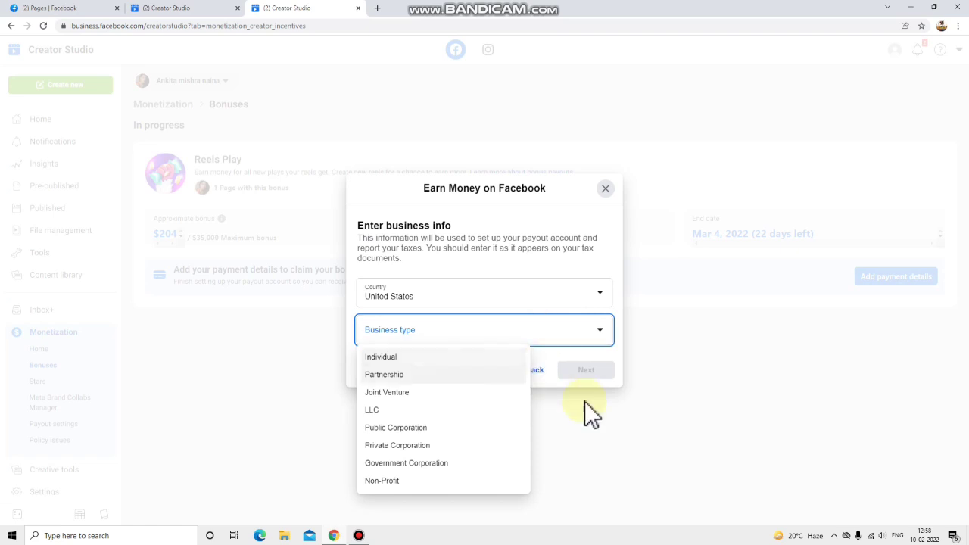
{"action": "left_click", "coordinate": [607, 411]}
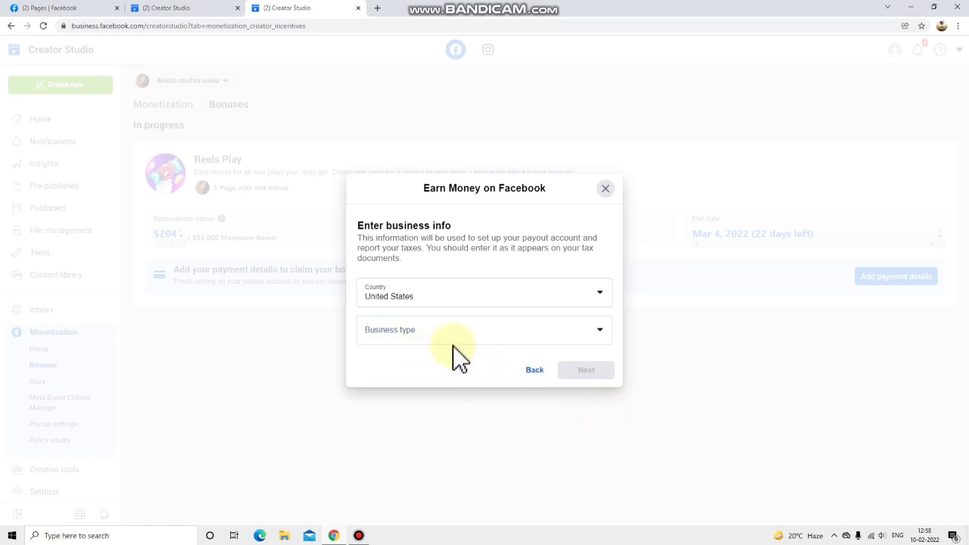
Choose Individual as the business type and check which tax ID types the business info form offers.
{"action": "left_click", "coordinate": [430, 337]}
{"action": "left_click", "coordinate": [399, 357]}
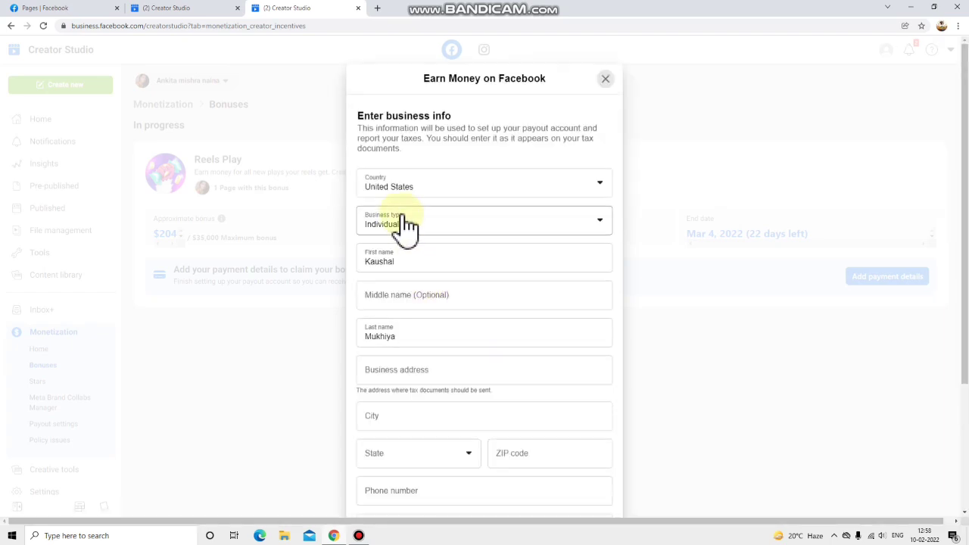
{"action": "scroll", "coordinate": [447, 318], "scroll_direction": "down", "scroll_amount": 3}
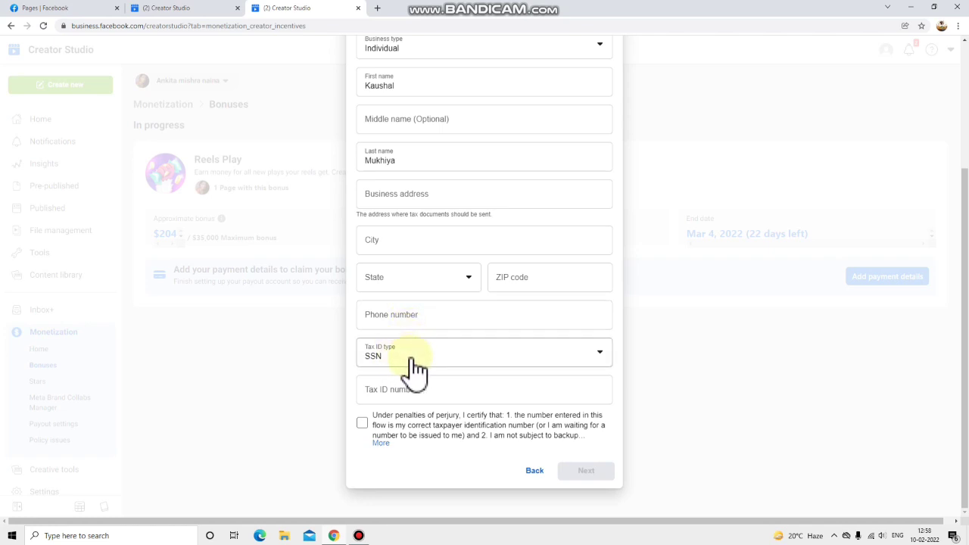
{"action": "left_click", "coordinate": [390, 370]}
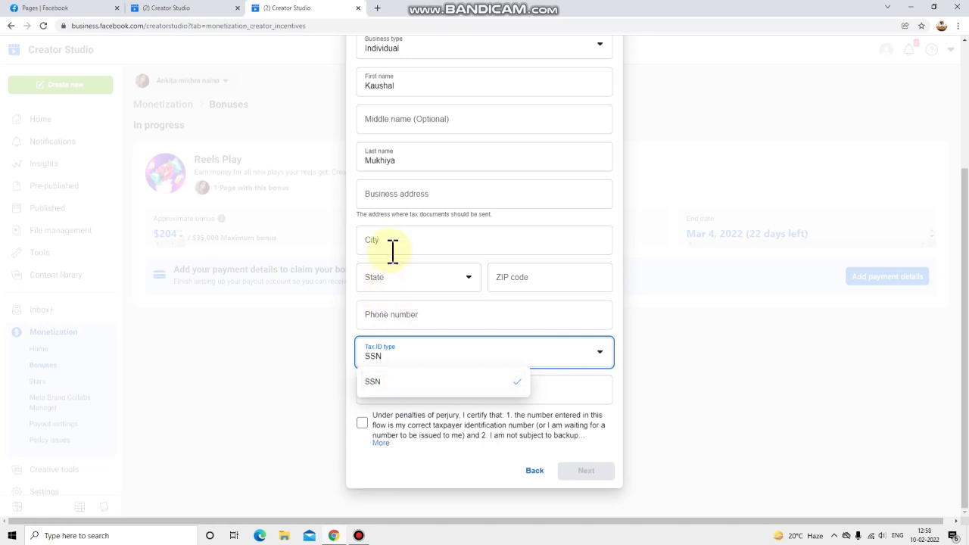
Browse the full list of states offered for the business address, from Alabama to Wyoming.
{"action": "left_click", "coordinate": [408, 286]}
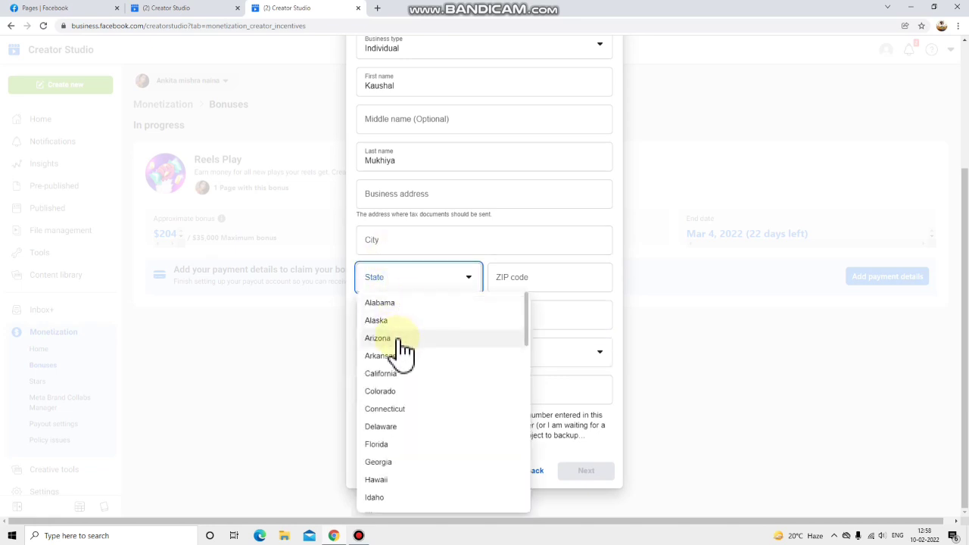
{"action": "scroll", "coordinate": [399, 337], "scroll_direction": "down", "scroll_amount": 2}
{"action": "scroll", "coordinate": [399, 375], "scroll_direction": "down", "scroll_amount": 2}
{"action": "scroll", "coordinate": [399, 374], "scroll_direction": "up", "scroll_amount": 2}
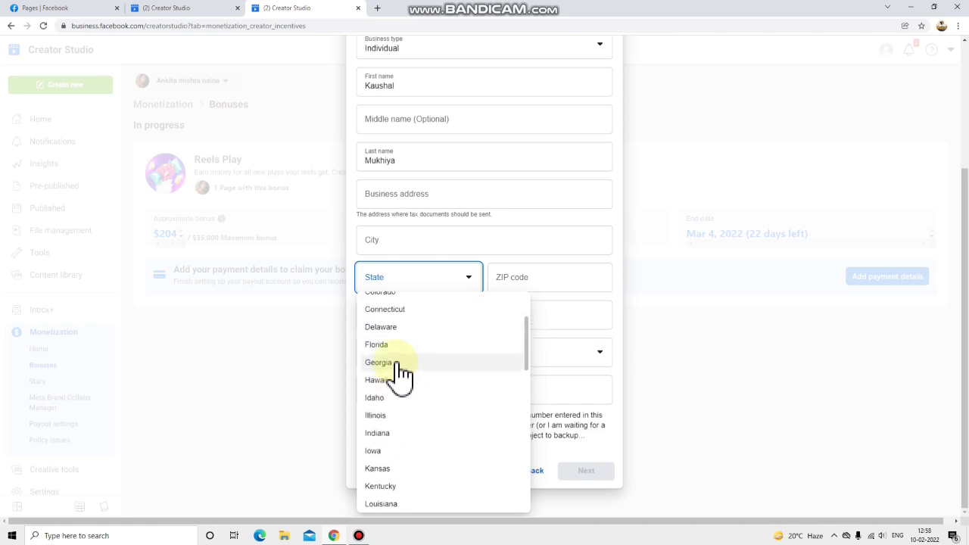
{"action": "scroll", "coordinate": [405, 371], "scroll_direction": "down", "scroll_amount": 3}
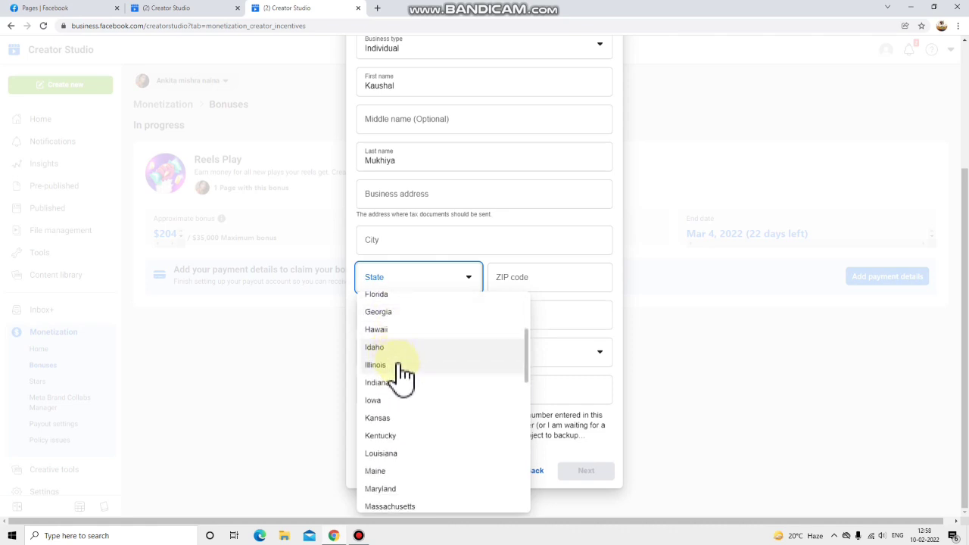
{"action": "scroll", "coordinate": [405, 393], "scroll_direction": "down", "scroll_amount": 1}
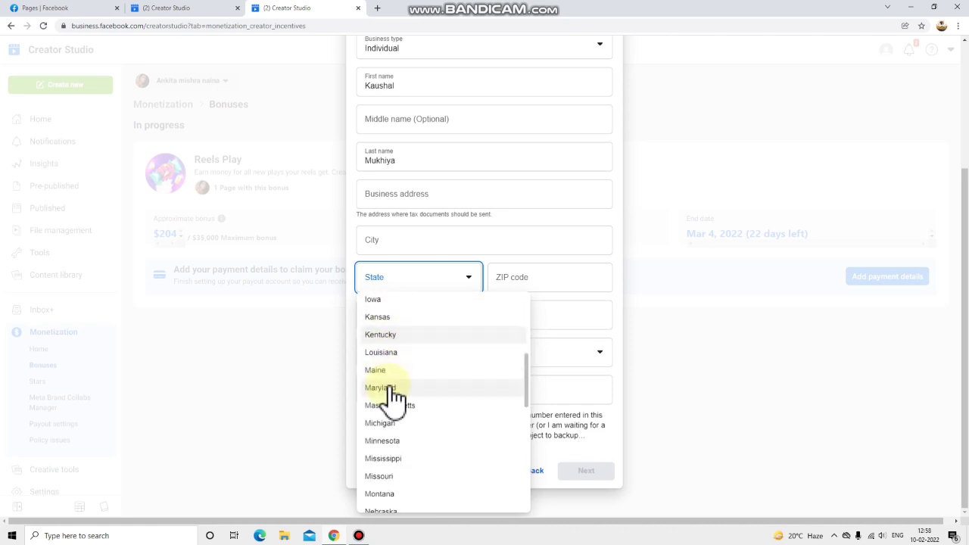
{"action": "scroll", "coordinate": [409, 408], "scroll_direction": "down", "scroll_amount": 2}
{"action": "scroll", "coordinate": [409, 409], "scroll_direction": "down", "scroll_amount": 3}
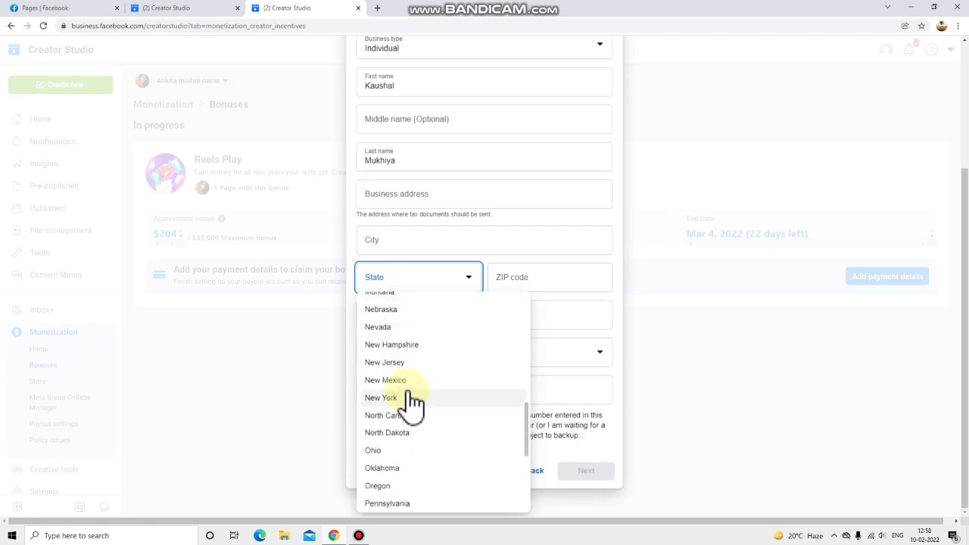
{"action": "scroll", "coordinate": [414, 382], "scroll_direction": "down", "scroll_amount": 5}
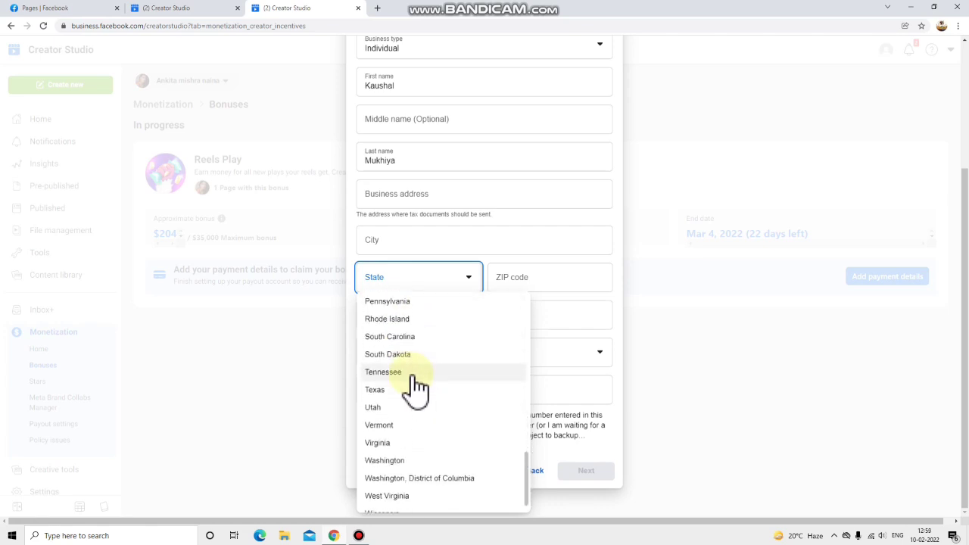
{"action": "scroll", "coordinate": [417, 388], "scroll_direction": "down", "scroll_amount": 2}
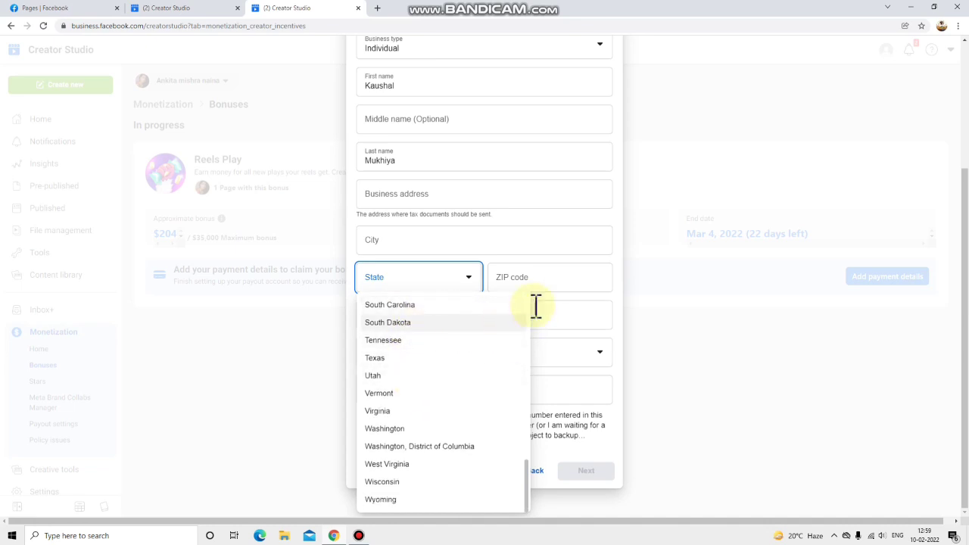
Check the ZIP code, tax ID number and tax ID type fields, and close the payout setup without saving.
{"action": "left_click", "coordinate": [530, 276]}
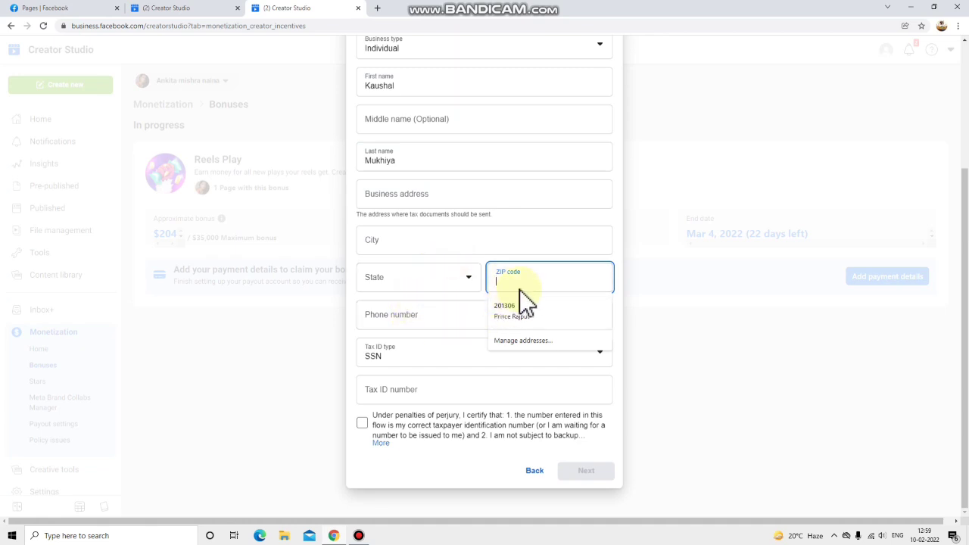
{"action": "left_click", "coordinate": [441, 391]}
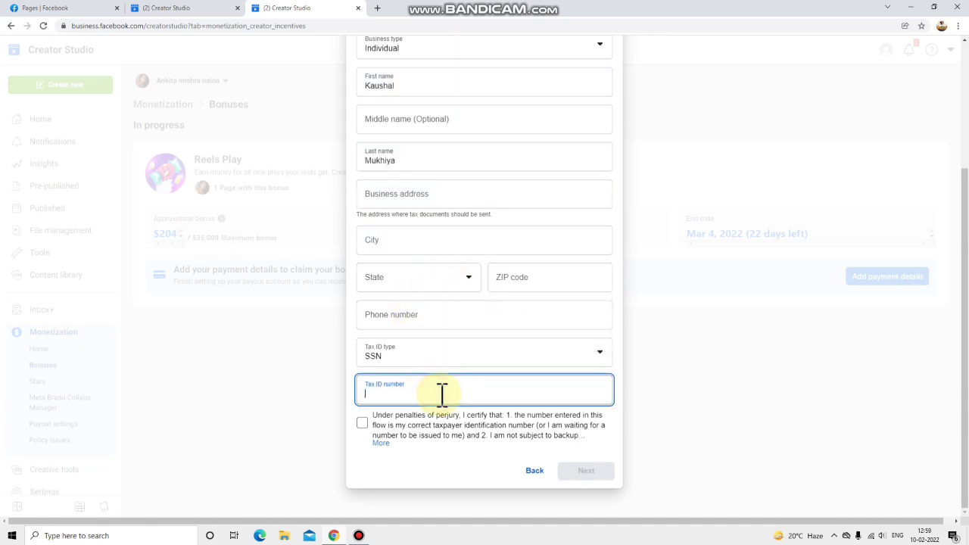
{"action": "left_click", "coordinate": [399, 357]}
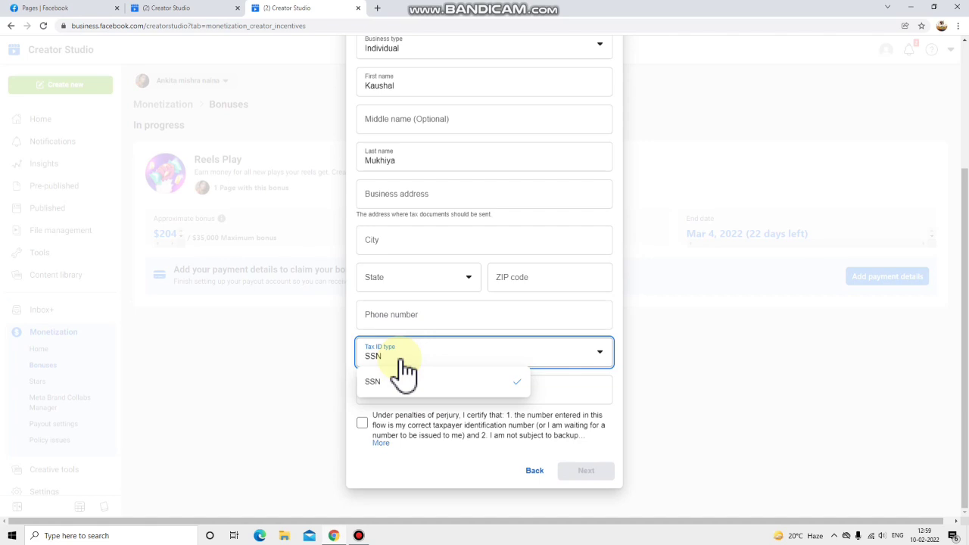
{"action": "scroll", "coordinate": [538, 244], "scroll_direction": "up", "scroll_amount": 3}
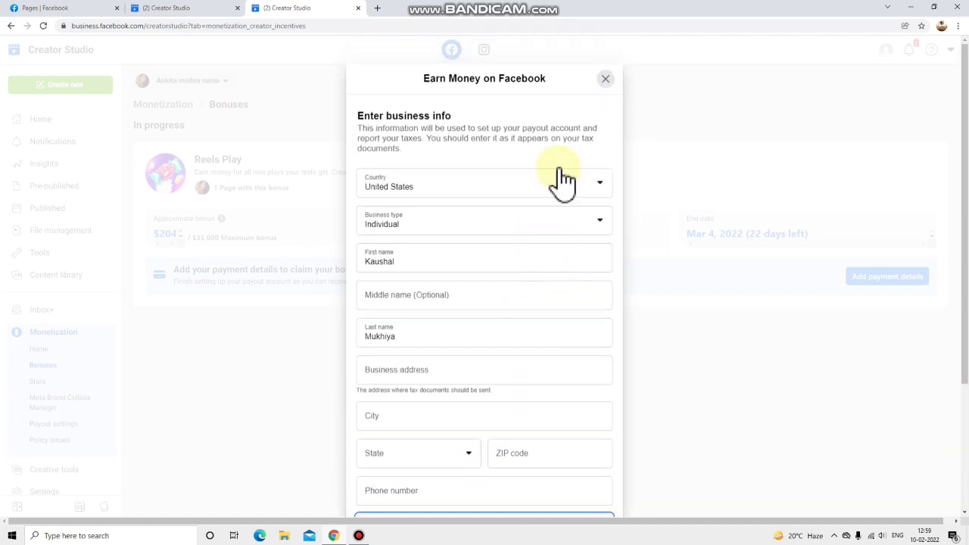
{"action": "left_click", "coordinate": [605, 78]}
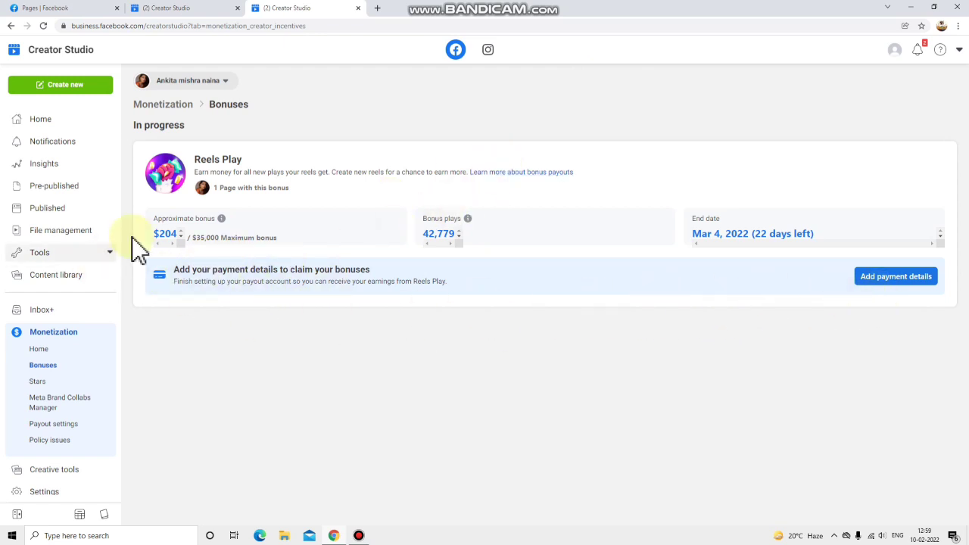
Open the help article on Reels Play bonus payouts and read its sections on getting started, getting paid and managing bonuses.
{"action": "left_click", "coordinate": [515, 173]}
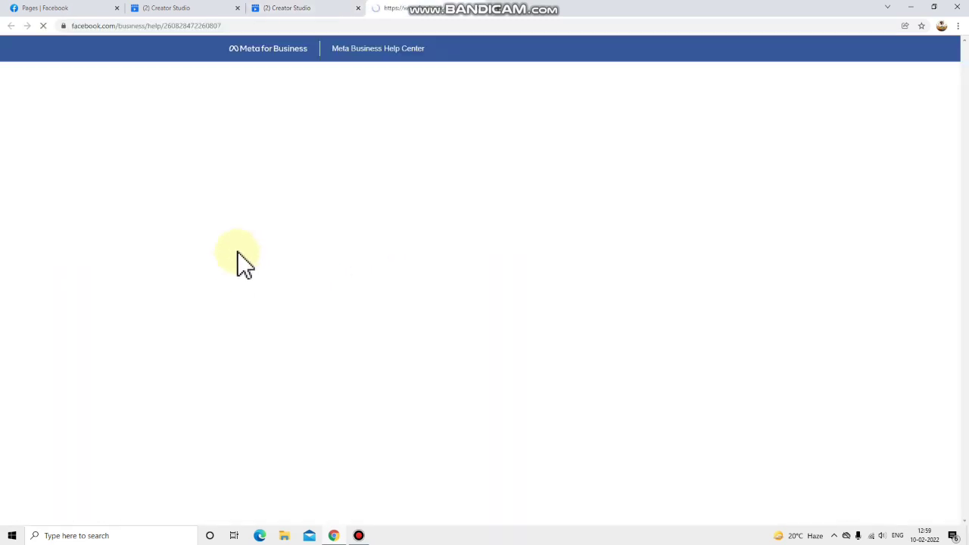
{"action": "scroll", "coordinate": [306, 324], "scroll_direction": "down", "scroll_amount": 3}
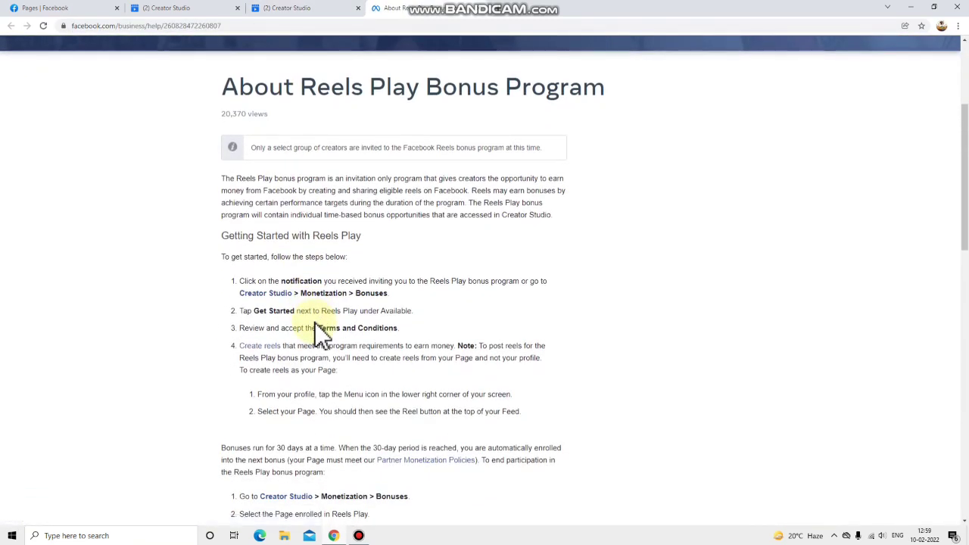
{"action": "scroll", "coordinate": [316, 322], "scroll_direction": "down", "scroll_amount": 2}
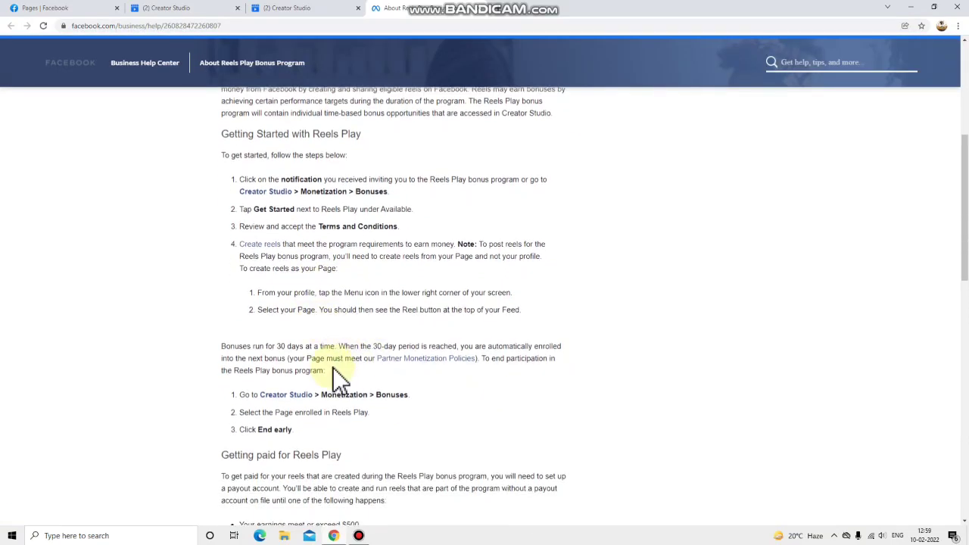
{"action": "scroll", "coordinate": [255, 368], "scroll_direction": "down", "scroll_amount": 1}
{"action": "scroll", "coordinate": [281, 346], "scroll_direction": "down", "scroll_amount": 1}
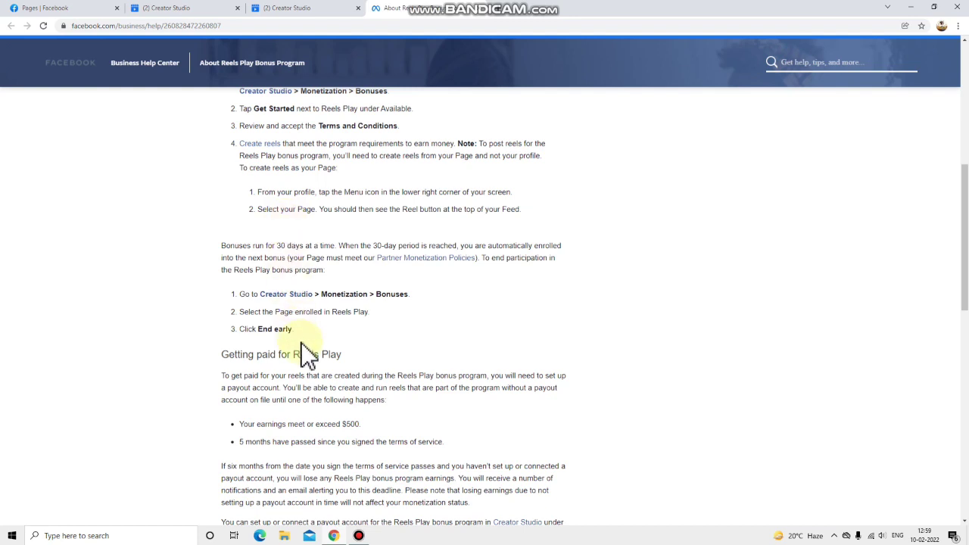
{"action": "scroll", "coordinate": [307, 409], "scroll_direction": "down", "scroll_amount": 2}
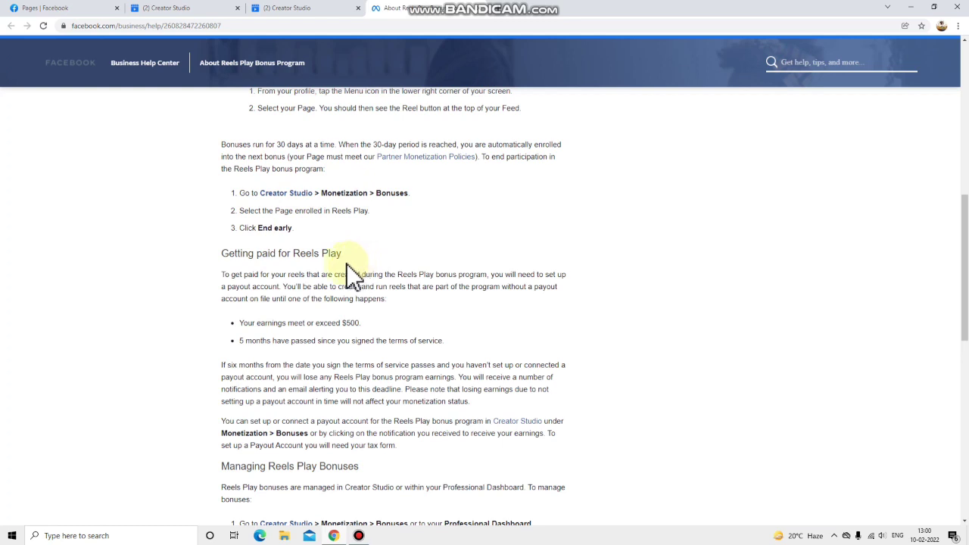
{"action": "scroll", "coordinate": [295, 212], "scroll_direction": "up", "scroll_amount": 5}
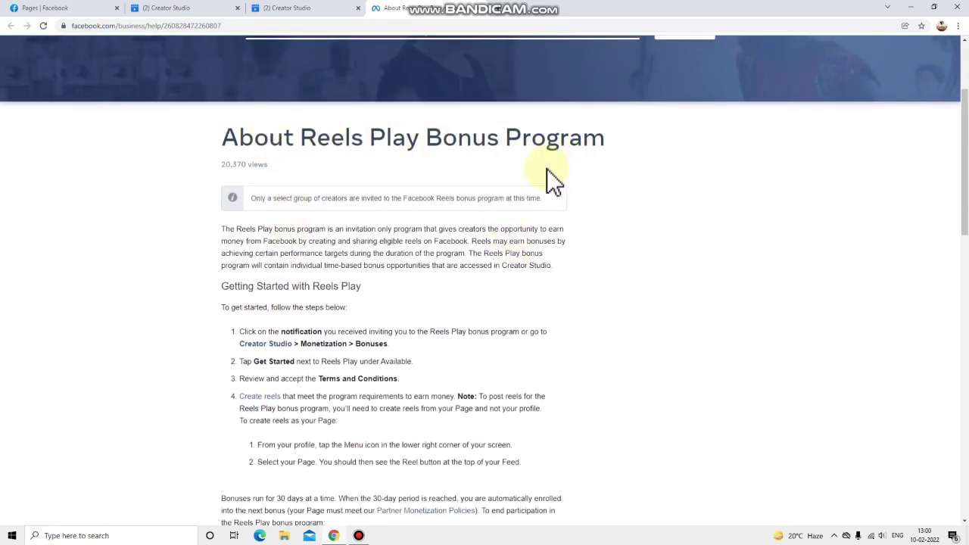
{"action": "scroll", "coordinate": [411, 299], "scroll_direction": "down", "scroll_amount": 2}
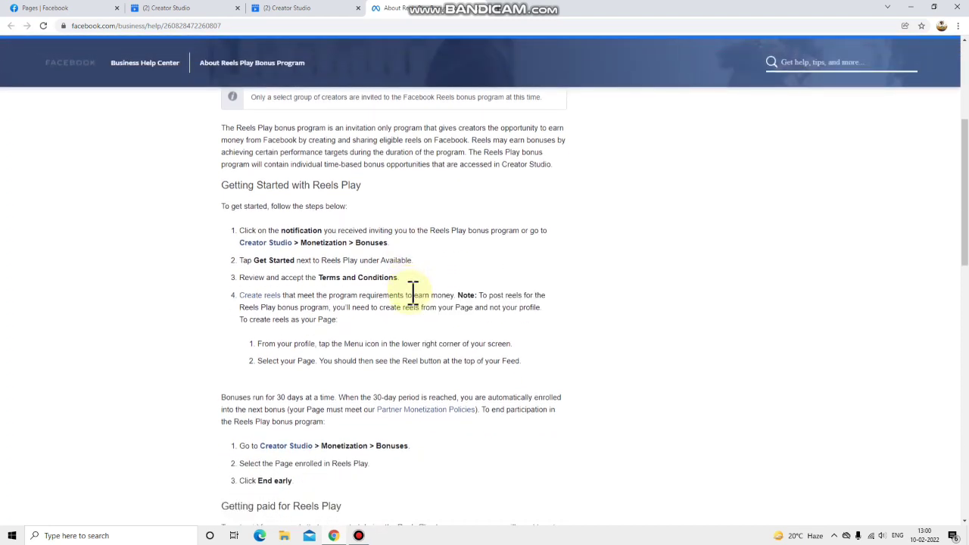
{"action": "scroll", "coordinate": [393, 294], "scroll_direction": "down", "scroll_amount": 2}
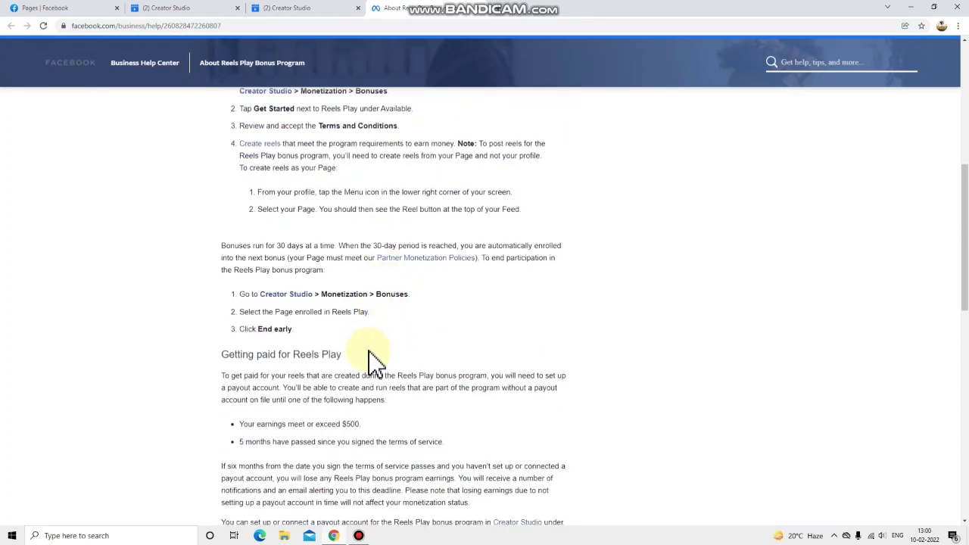
{"action": "scroll", "coordinate": [367, 351], "scroll_direction": "down", "scroll_amount": 2}
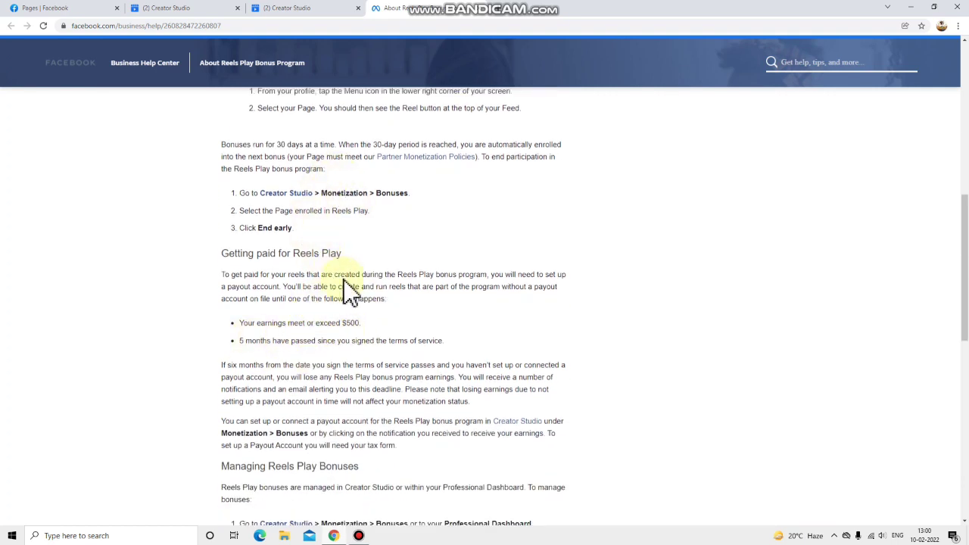
{"action": "scroll", "coordinate": [341, 295], "scroll_direction": "down", "scroll_amount": 1}
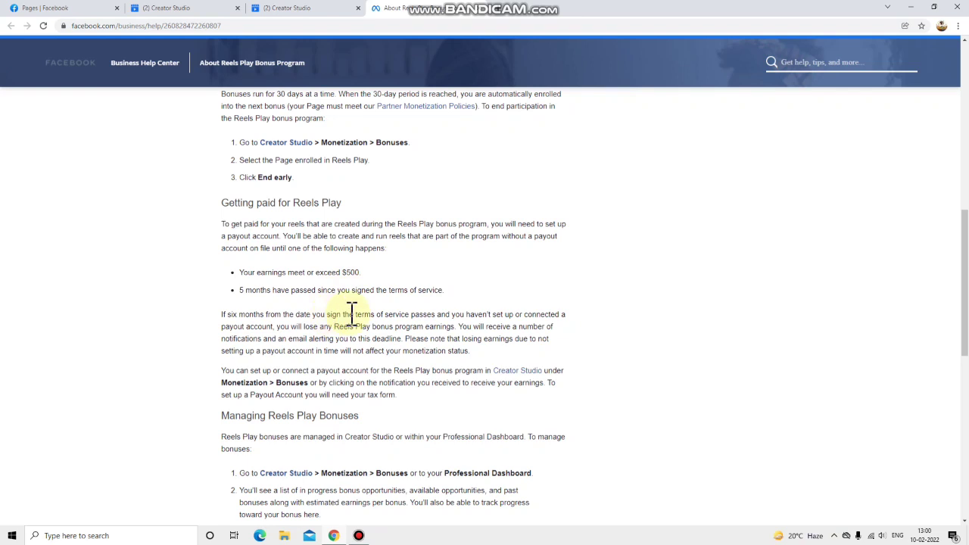
{"action": "scroll", "coordinate": [389, 318], "scroll_direction": "down", "scroll_amount": 4}
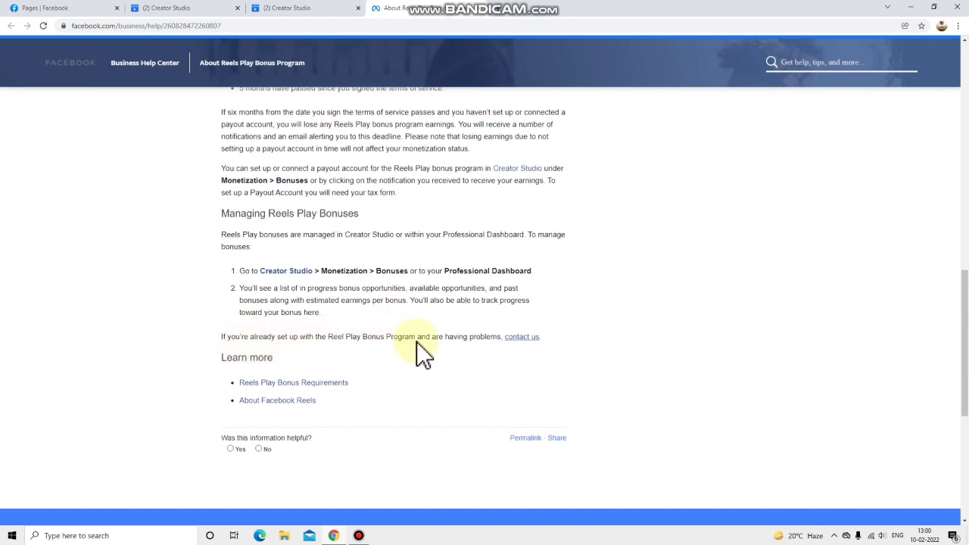
Open the support request form for Reels bonus problems and choose Bonus Issue as the issue being faced.
{"action": "left_click", "coordinate": [532, 339]}
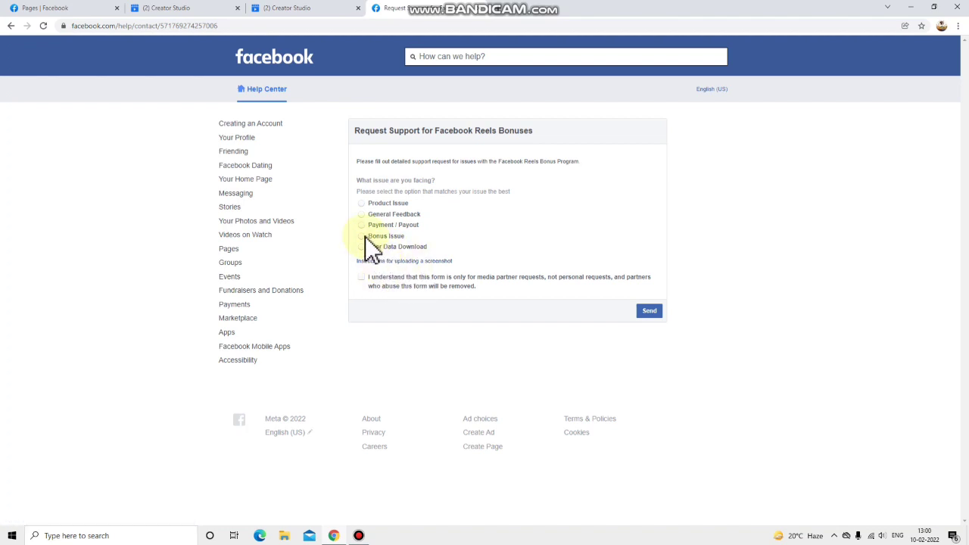
{"action": "left_click", "coordinate": [369, 238]}
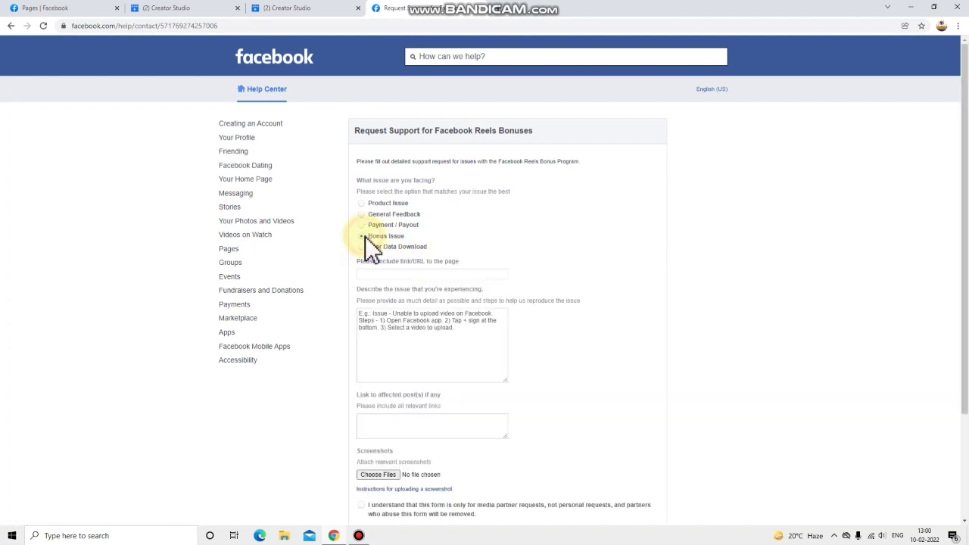
{"action": "left_click", "coordinate": [408, 274]}
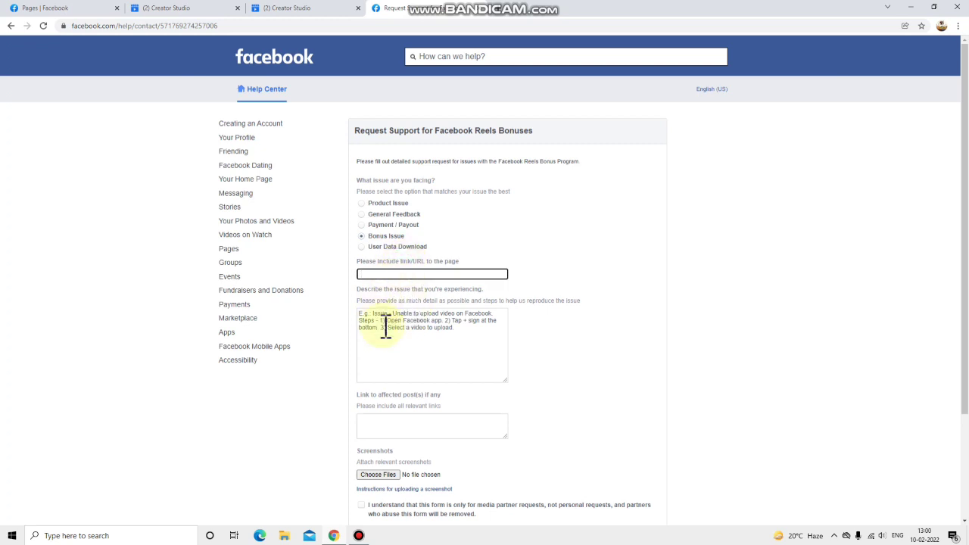
Check the issue description, affected posts and page link fields, and accept the statement limiting the form to media partner requests.
{"action": "left_click", "coordinate": [414, 362]}
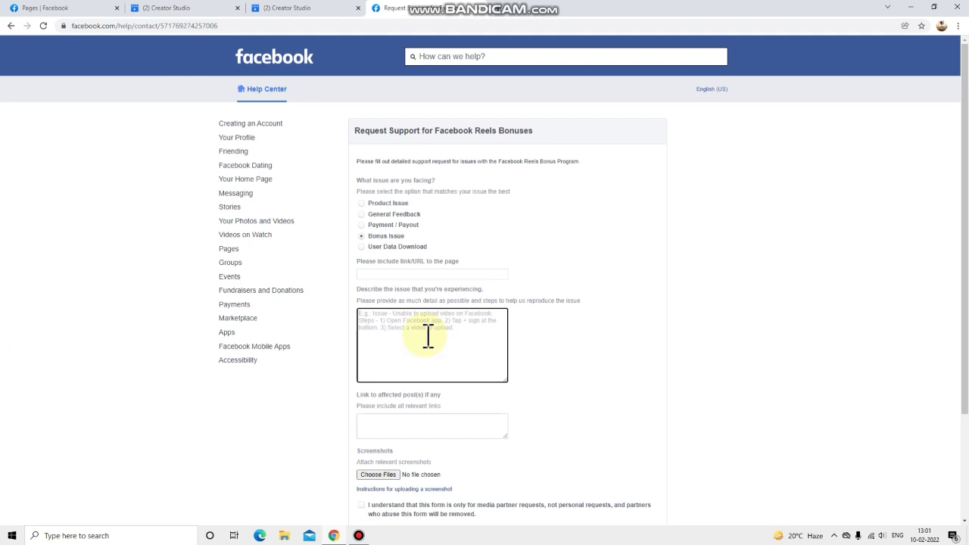
{"action": "scroll", "coordinate": [400, 458], "scroll_direction": "down", "scroll_amount": 2}
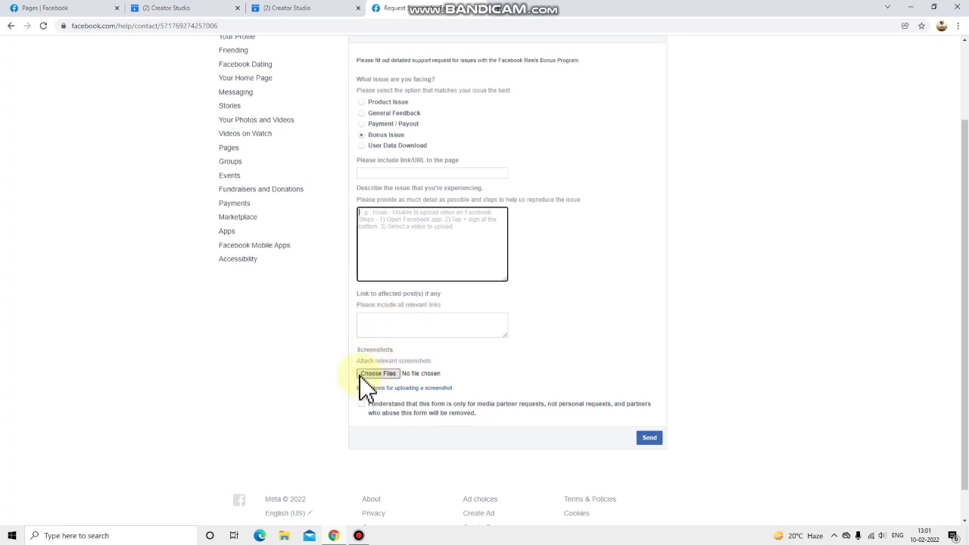
{"action": "left_click", "coordinate": [398, 326]}
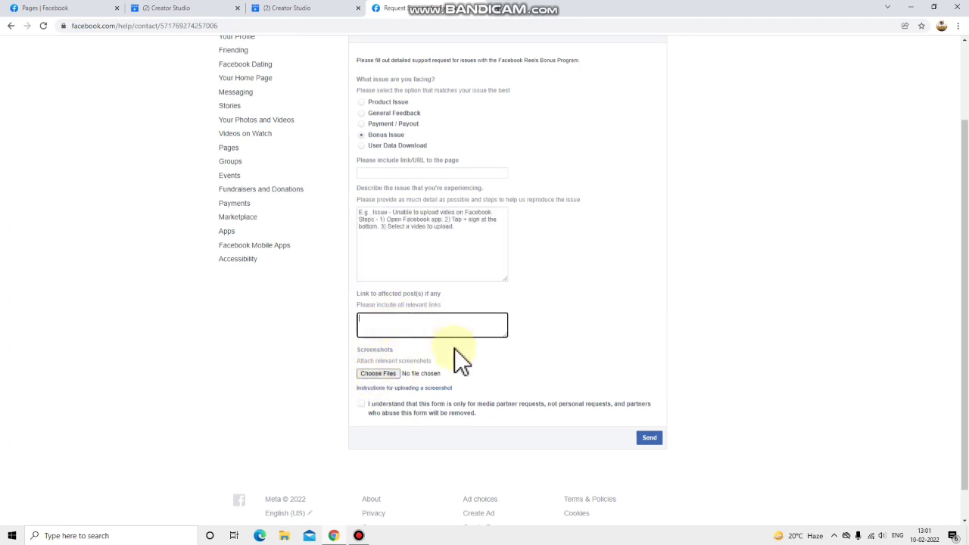
{"action": "left_click", "coordinate": [360, 405]}
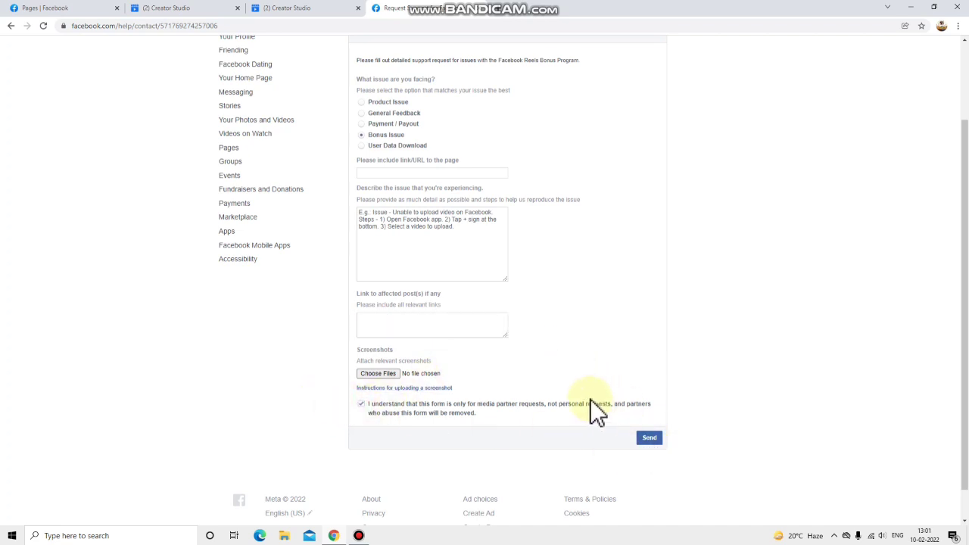
{"action": "scroll", "coordinate": [576, 371], "scroll_direction": "up", "scroll_amount": 2}
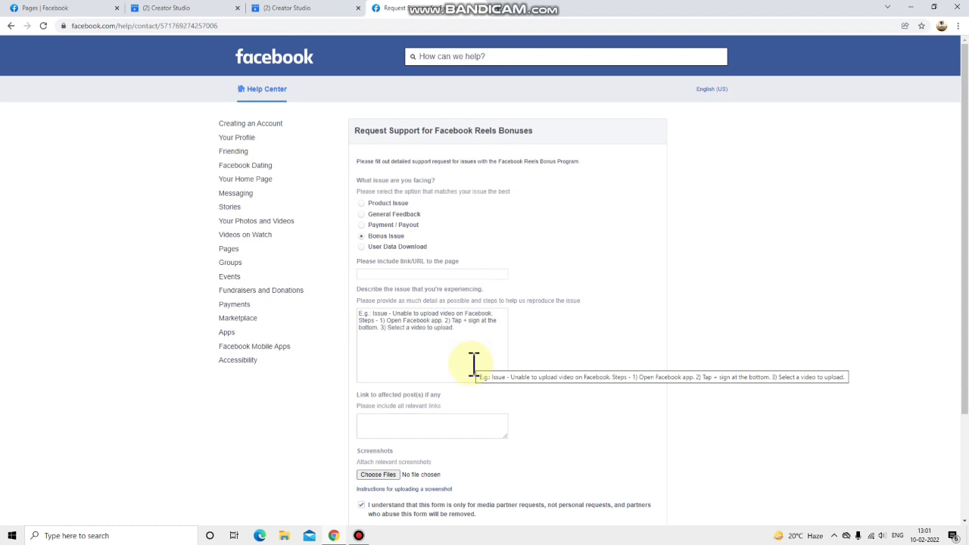
{"action": "left_click", "coordinate": [408, 274]}
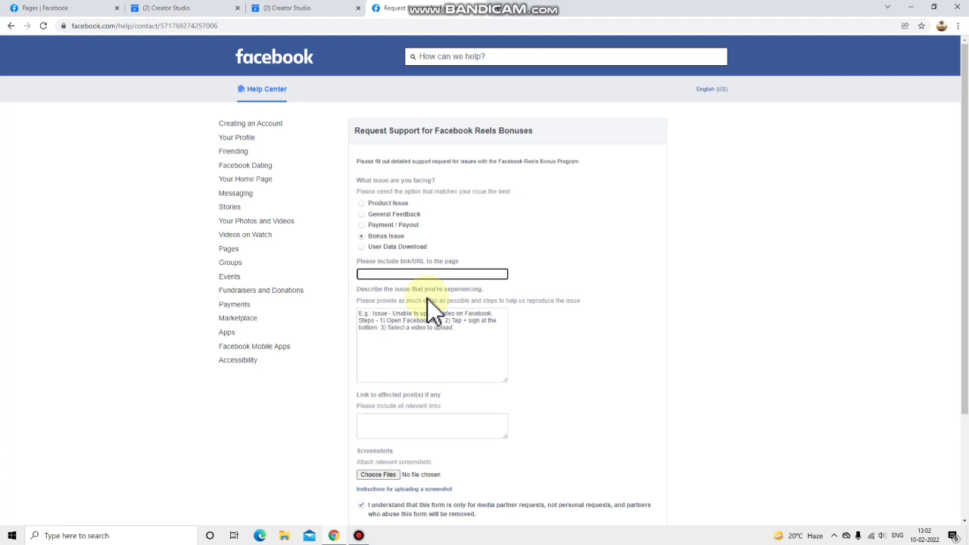
Return to the Reels Play bonus in Creator Studio, start adding payment details and check the countries offered for the business info.
{"action": "left_click", "coordinate": [281, 9]}
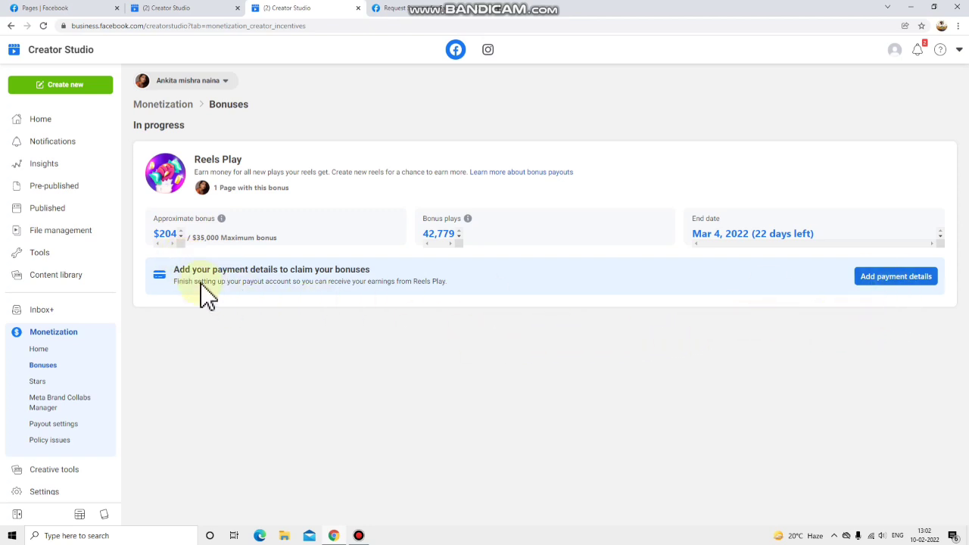
{"action": "left_click", "coordinate": [899, 274]}
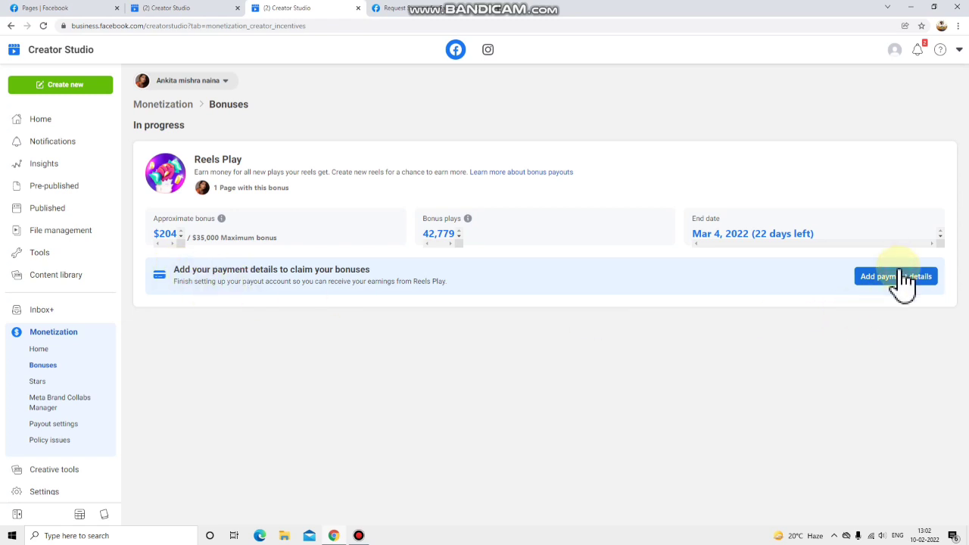
{"action": "left_click", "coordinate": [553, 296]}
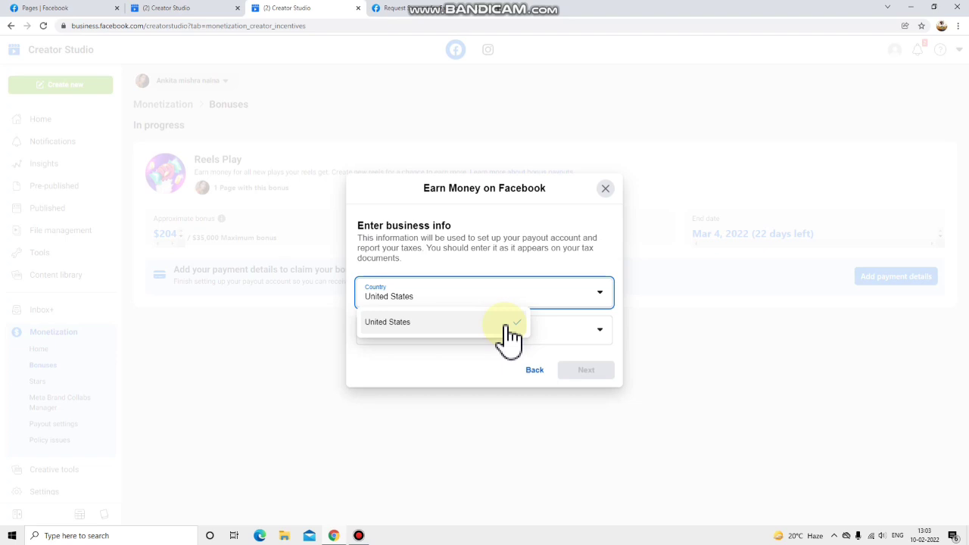
{"action": "left_click", "coordinate": [359, 535]}
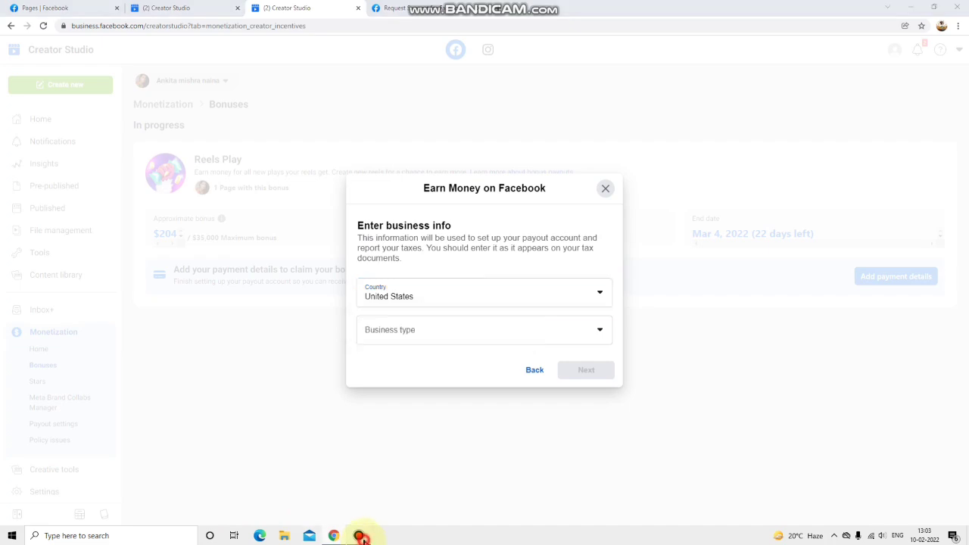